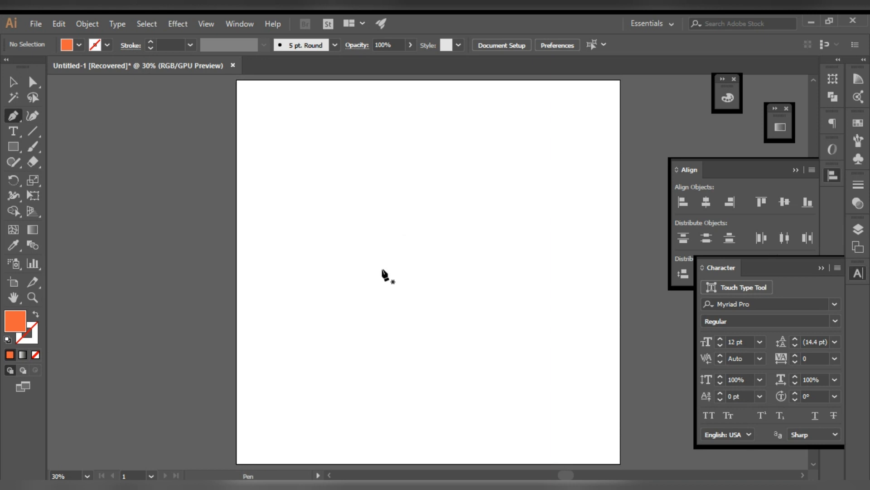
Step: Draw an orange teardrop petal about 103 px wide and 217 px high near the artboard's centre with the Pen tool, pointed end up
click(427, 241)
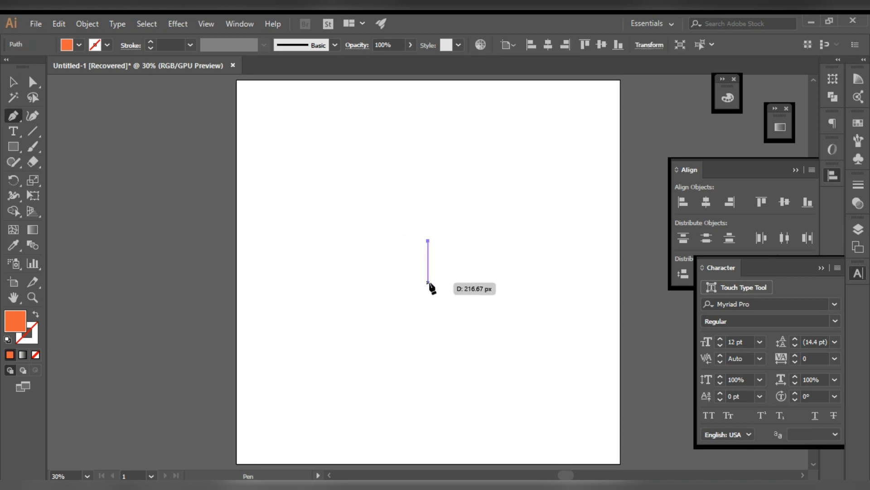
click(427, 283)
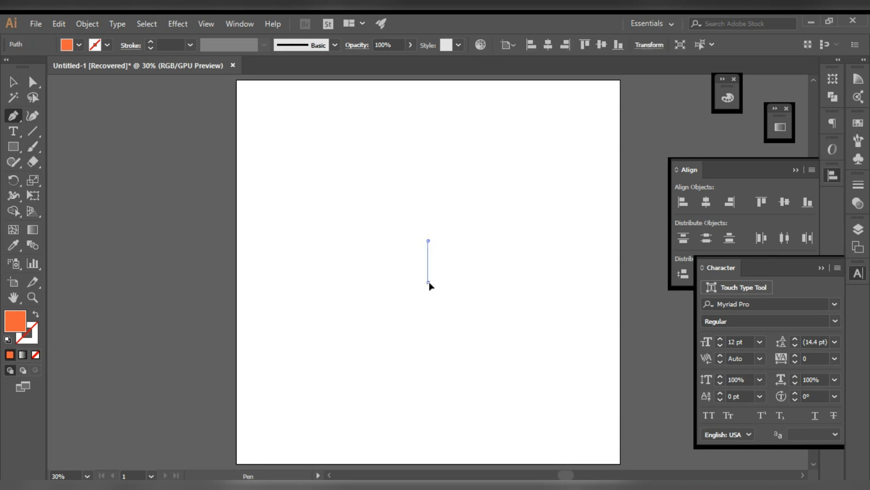
drag(430, 286, 406, 282)
mouse_move(428, 241)
mouse_down()
mouse_move(423, 252)
mouse_move(431, 244)
mouse_up()
click(12, 82)
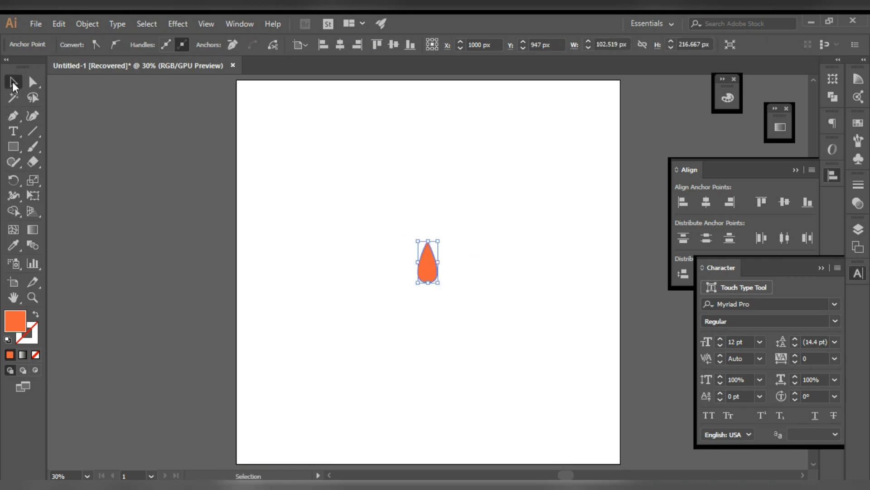
click(404, 414)
Step: Create a copy of the teardrop rotated by 360/4 degrees about its bottom anchor point
drag(421, 364, 330, 370)
scroll(338, 256, up, 3)
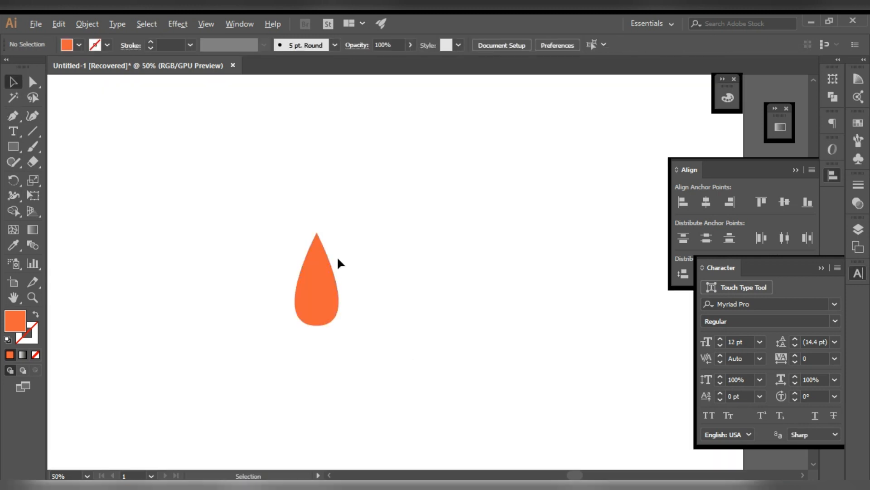
drag(319, 297, 357, 287)
click(358, 291)
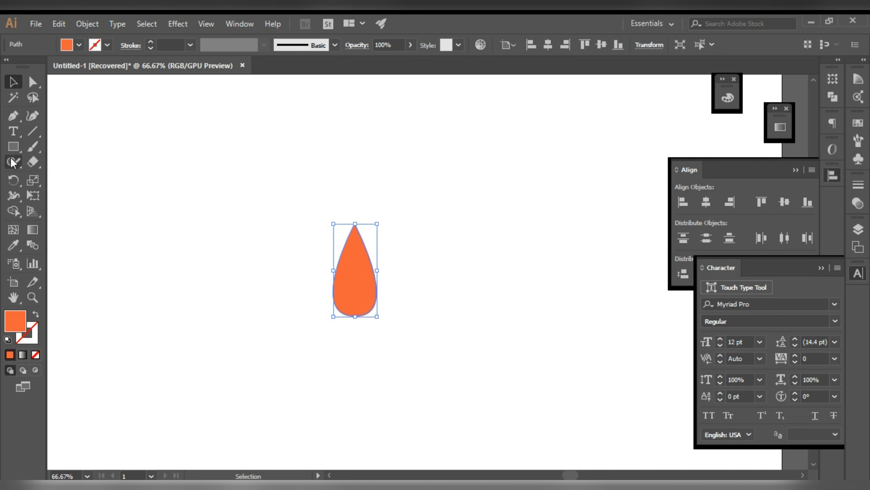
click(13, 181)
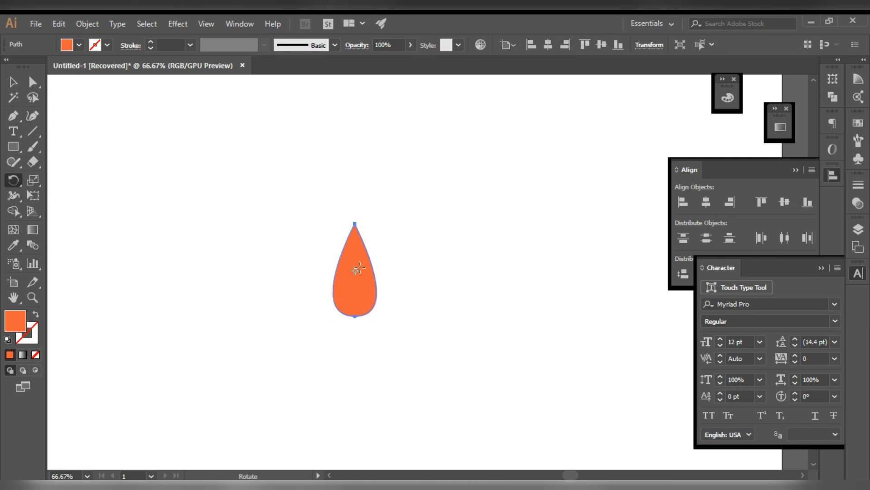
drag(355, 271, 355, 317)
key(Return)
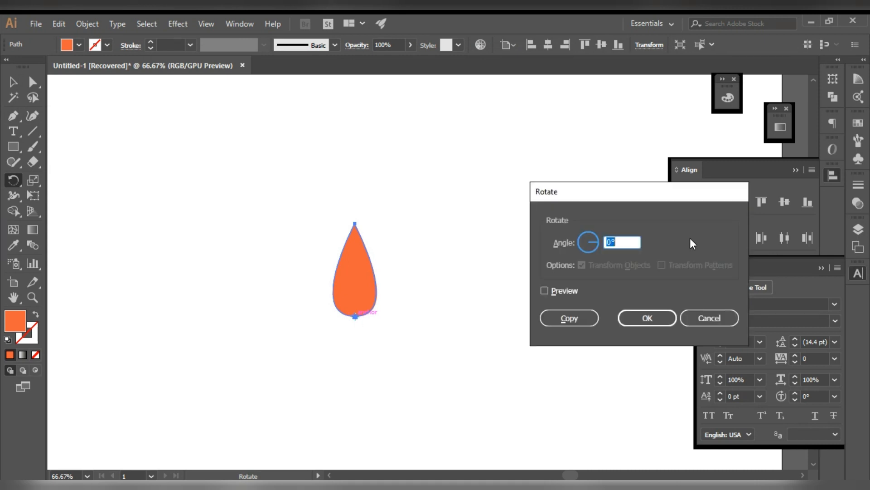
text(360/4)
click(571, 320)
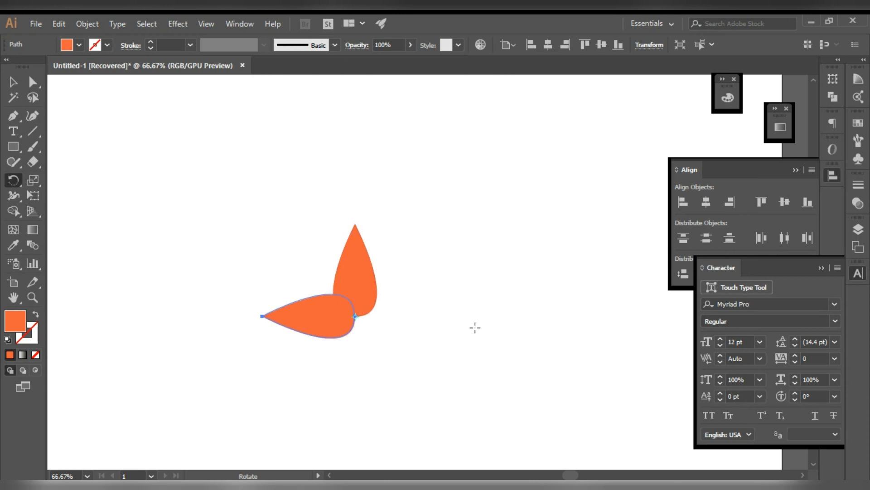
Step: Repeat the rotated copy twice to complete a four-petal flower
key(ctrl+d)
key(ctrl+d)
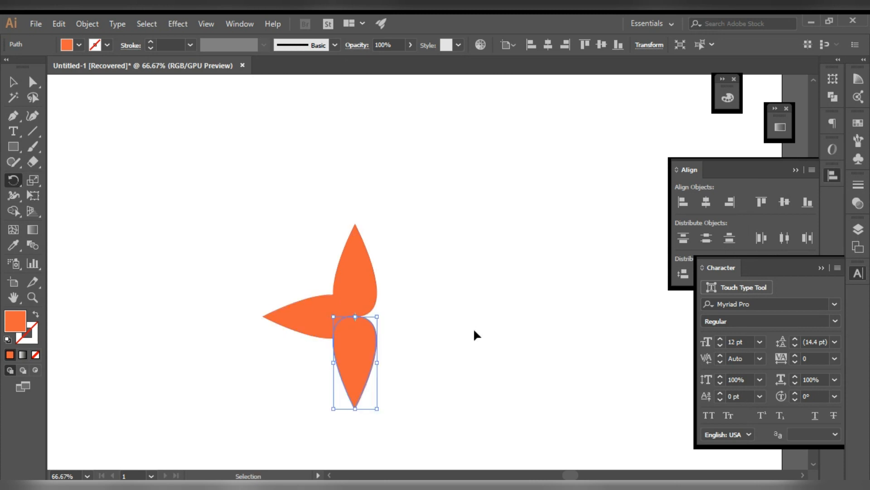
key(v)
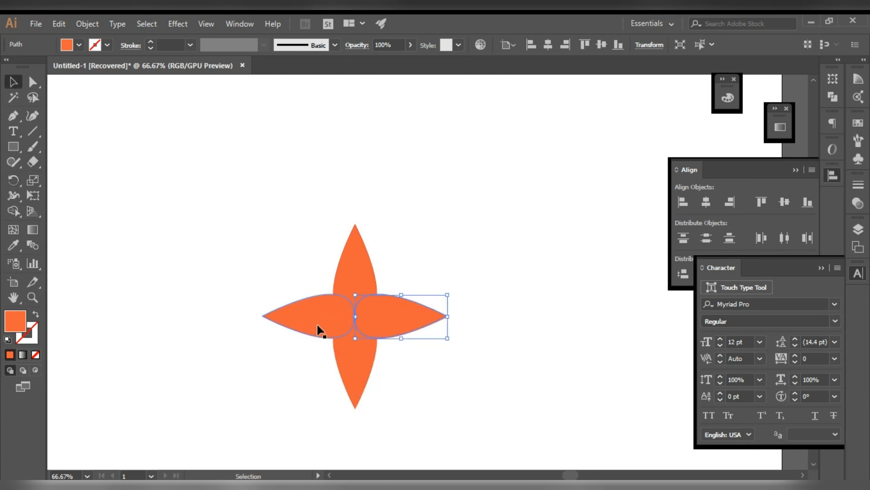
Step: Merge each overlap at the flower's centre into its clockwise neighbouring petal with Shape Builder, forming an interlocking swirl
click(317, 265)
drag(279, 222, 410, 407)
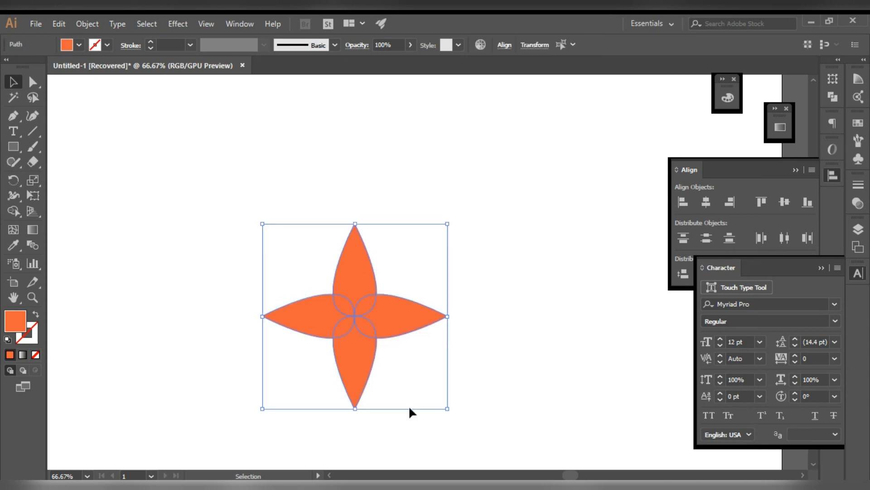
click(15, 208)
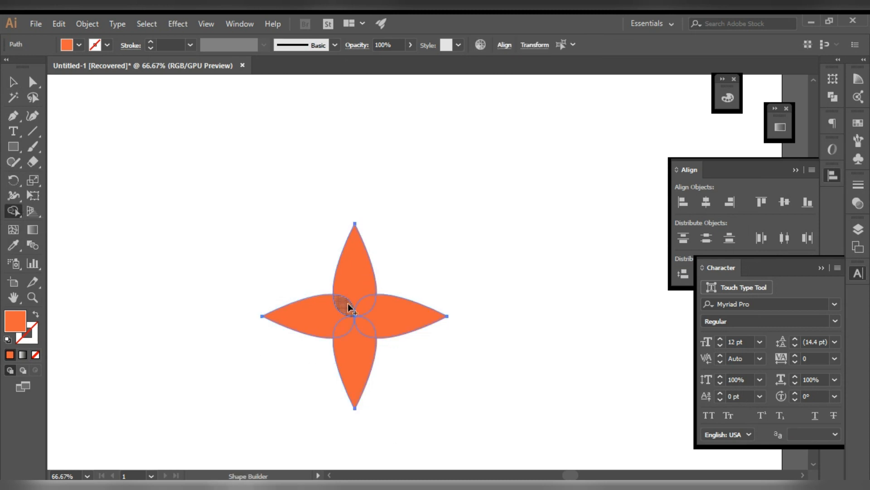
scroll(353, 301, up, 2)
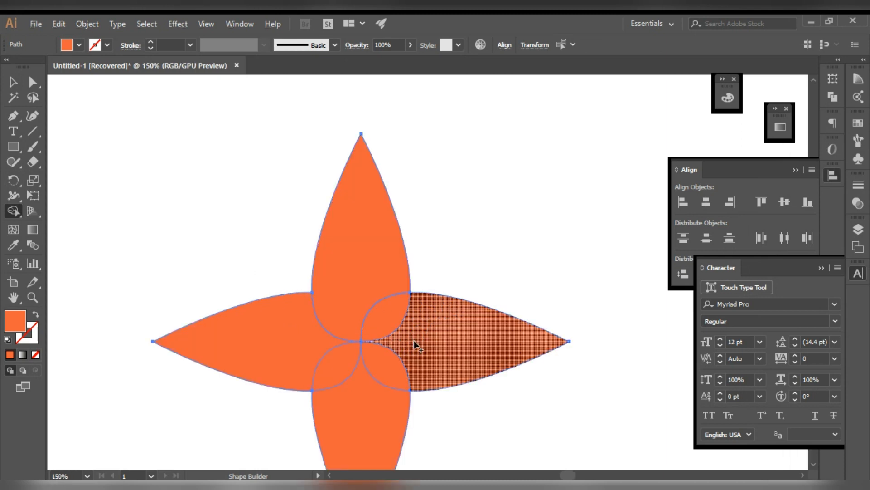
drag(396, 309, 396, 313)
drag(376, 394, 385, 376)
drag(335, 347, 320, 371)
click(13, 81)
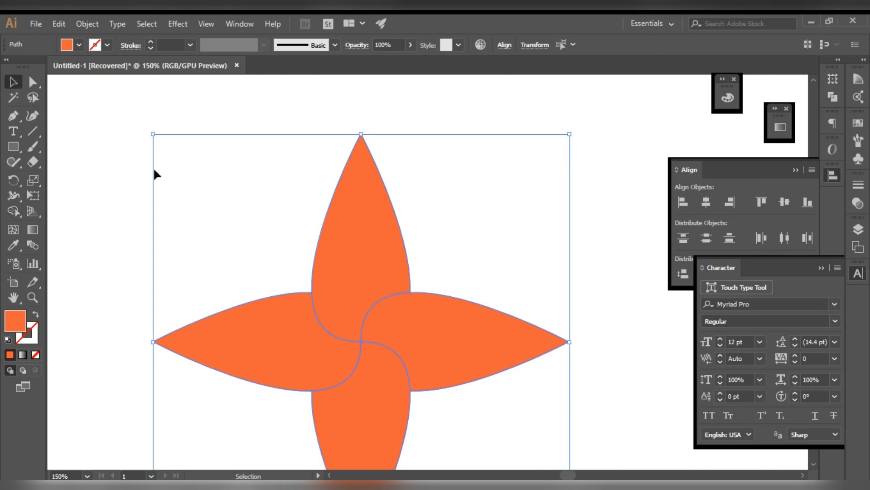
click(175, 178)
Step: Fill the left petal with the CMYK Green swatch
scroll(207, 216, down, 1)
click(214, 302)
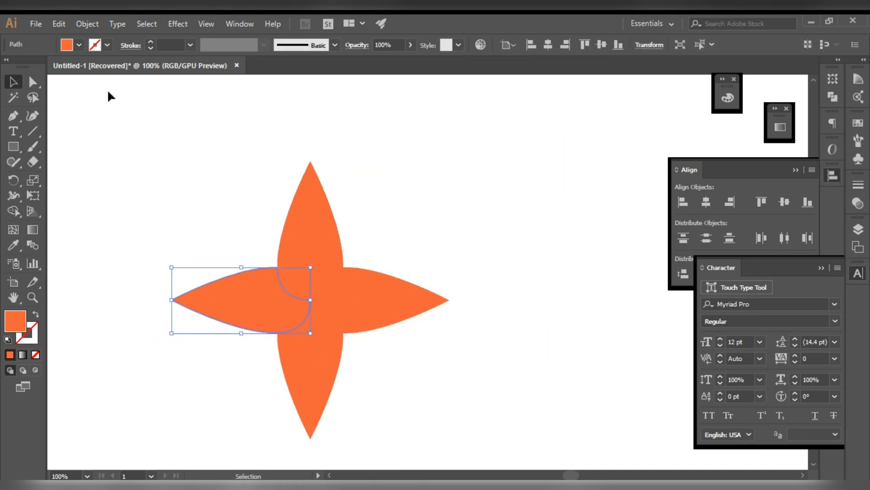
click(79, 44)
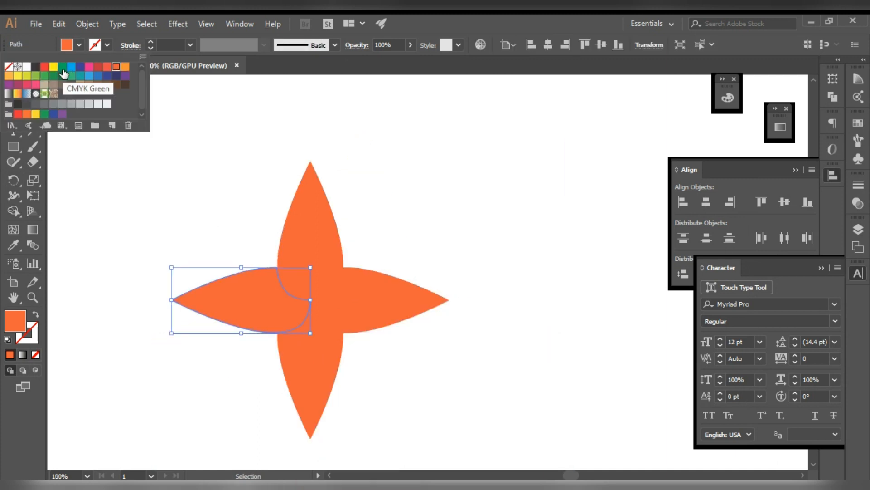
click(63, 69)
click(257, 213)
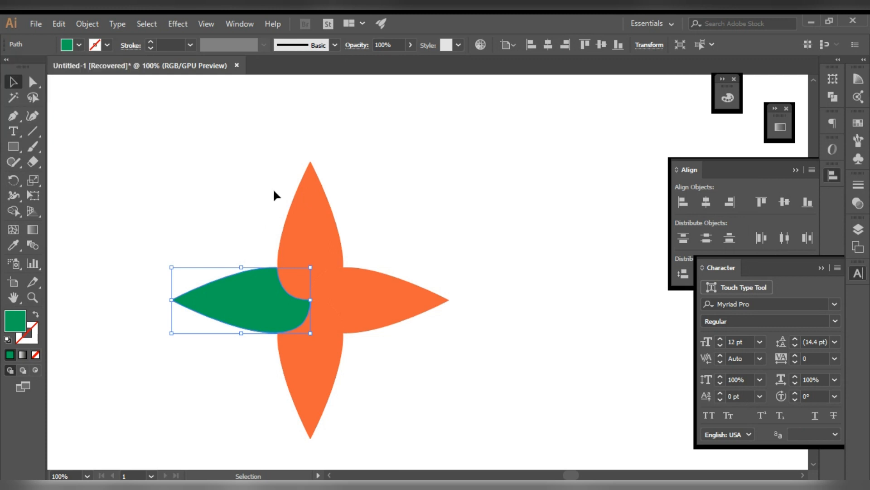
Step: Fill the top petal with a dark blue swatch
click(304, 204)
click(79, 45)
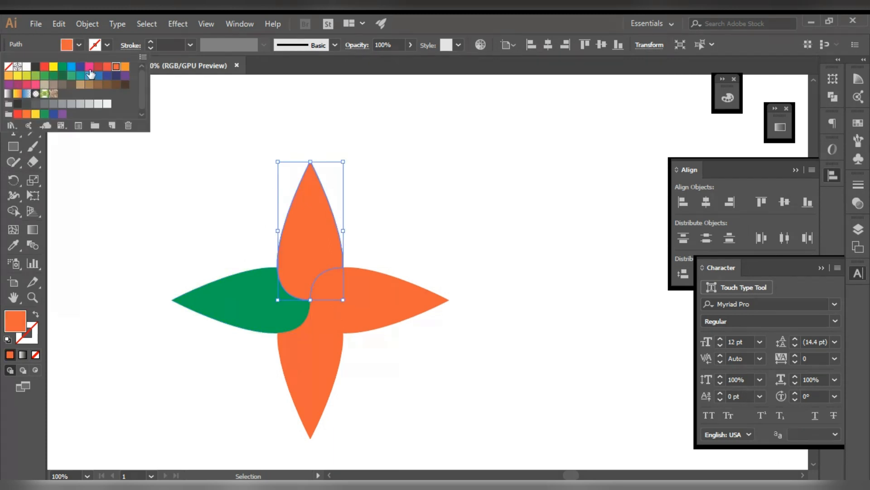
click(108, 75)
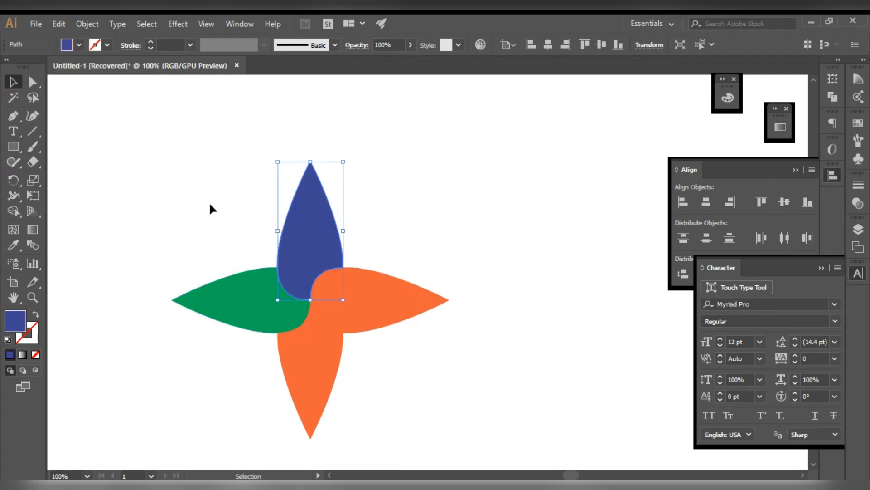
click(208, 203)
Step: Fill the right petal with a red swatch
click(383, 317)
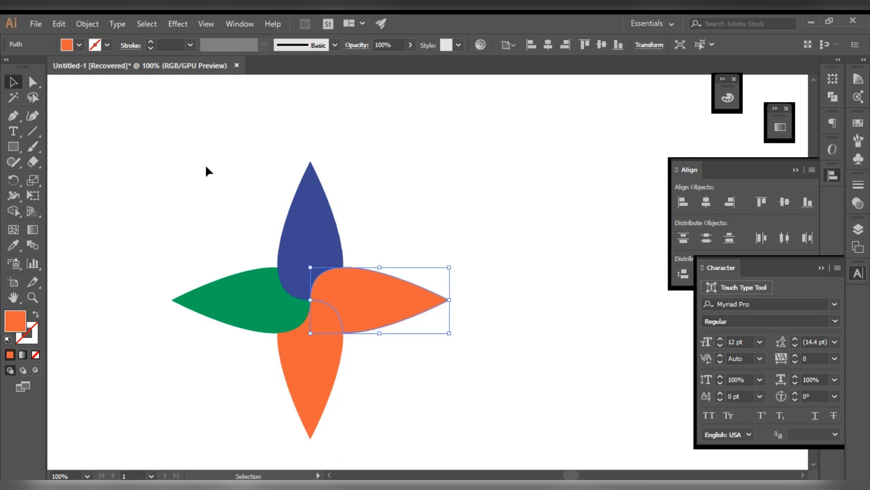
click(79, 45)
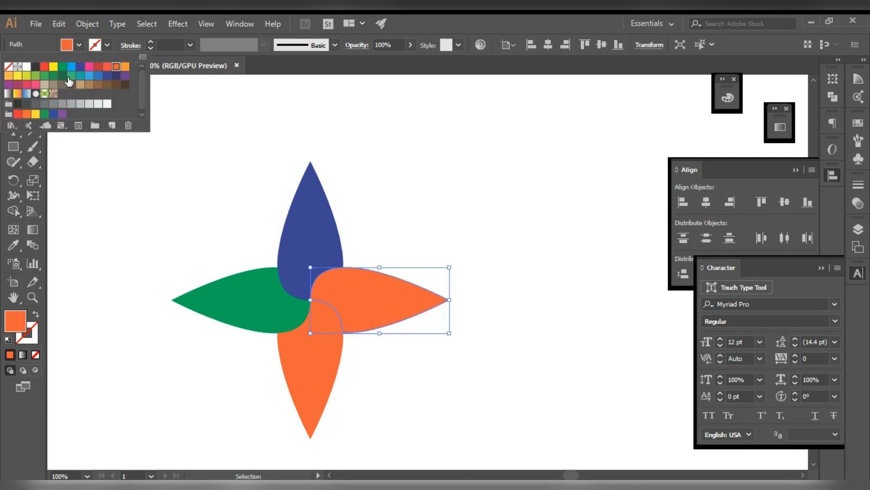
click(44, 66)
click(153, 221)
Step: Fill the bottom petal with a light blue swatch
click(242, 383)
drag(240, 383, 339, 412)
click(79, 44)
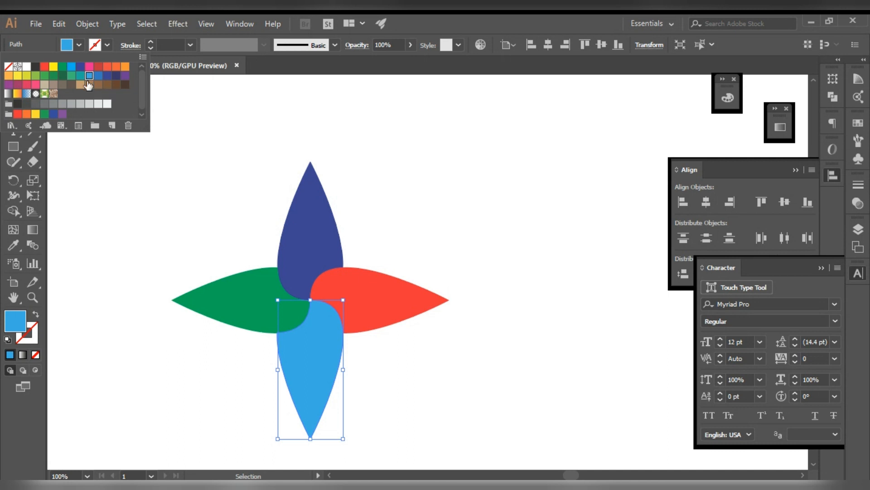
key(Escape)
click(105, 232)
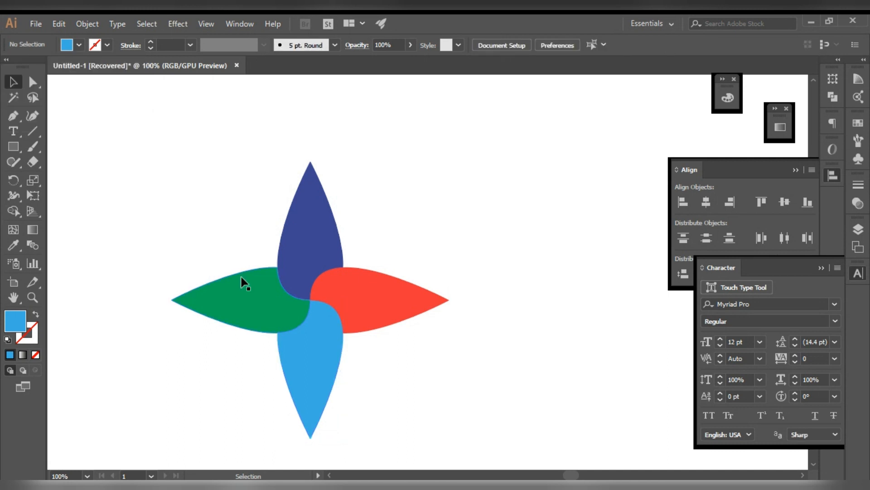
Step: Draw a straight line from the tip of each of the four petals to the flower's centre, splitting every petal lengthwise
scroll(241, 277, down, 2)
key(space)
drag(200, 325, 231, 344)
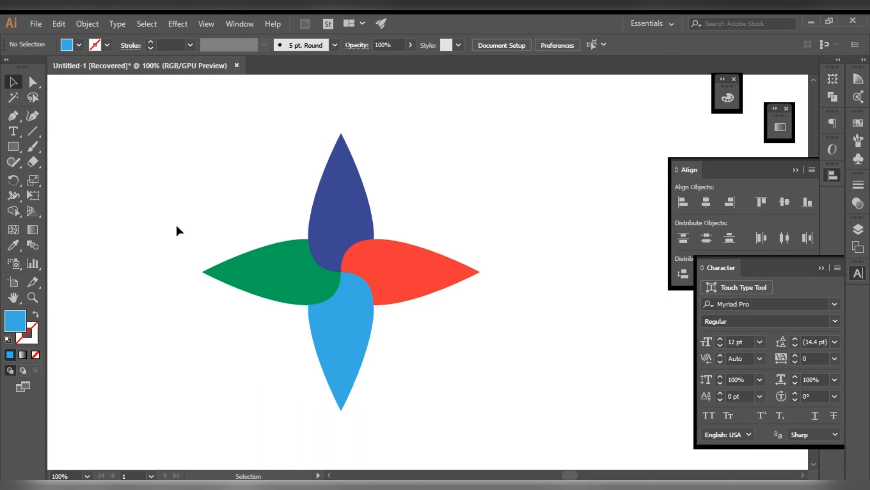
drag(189, 146, 444, 348)
click(135, 342)
click(32, 131)
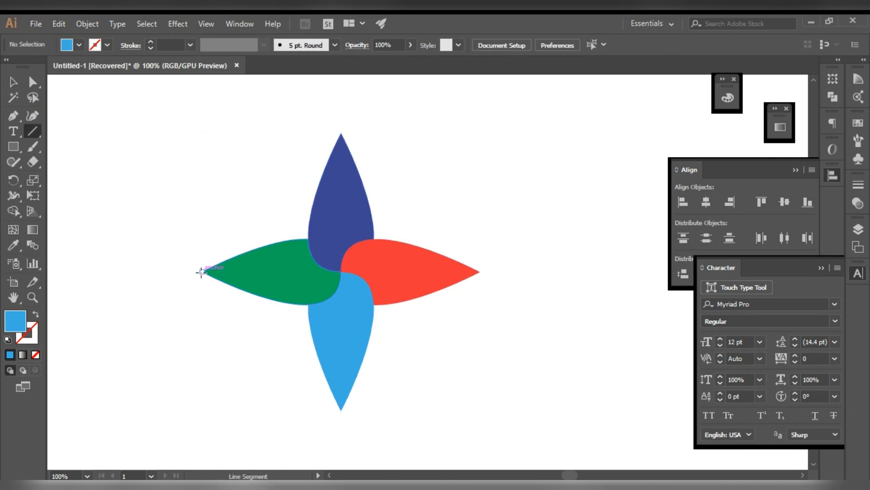
drag(201, 272, 341, 272)
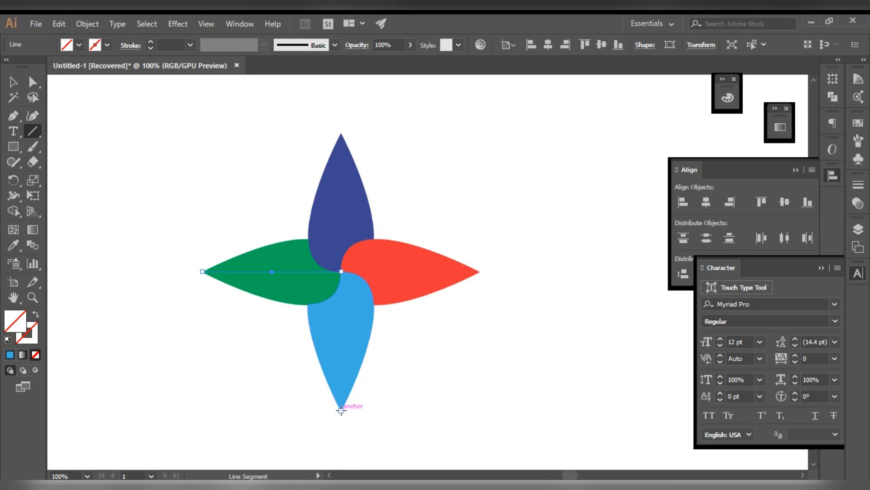
drag(341, 409, 344, 271)
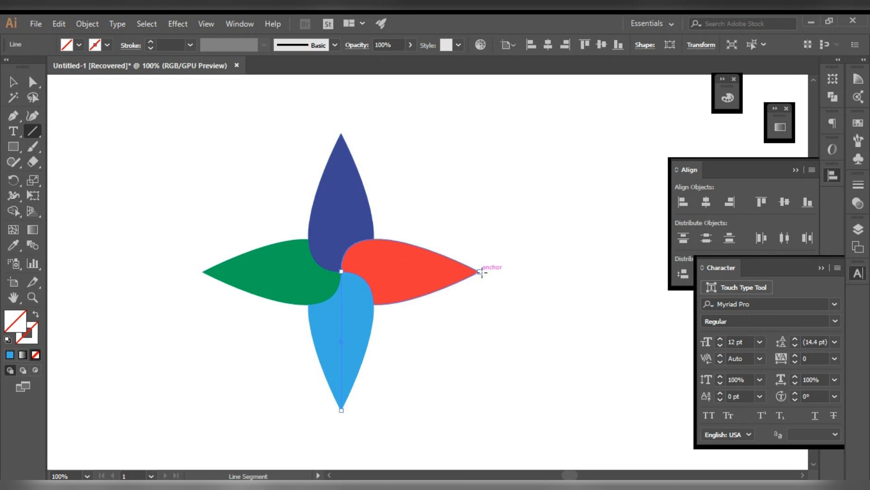
drag(480, 272, 341, 272)
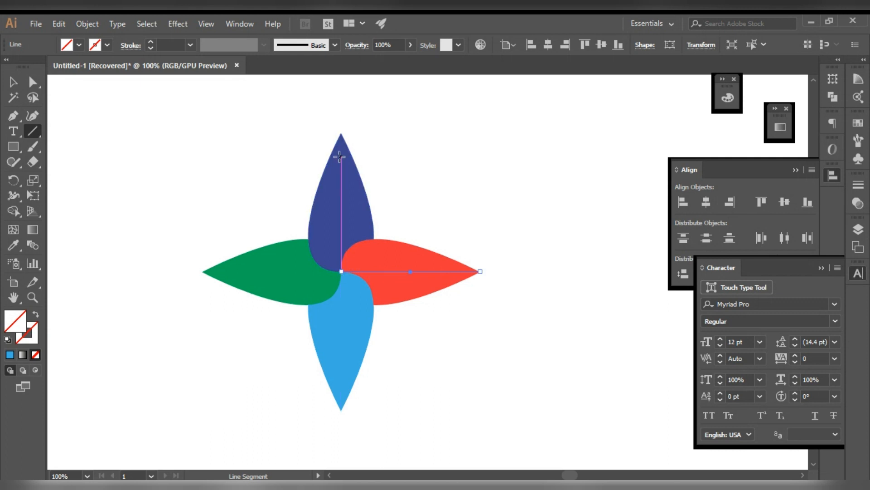
drag(341, 134, 341, 271)
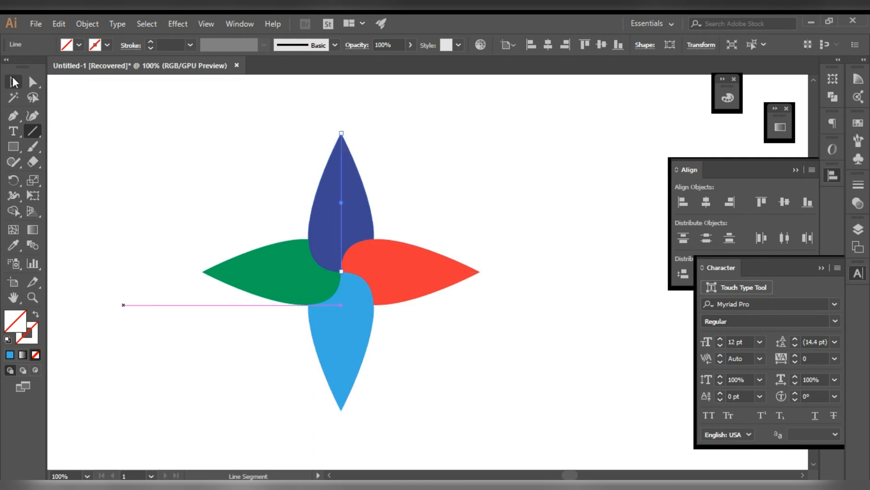
Step: With Shape Builder, remove the top petal's left half, the right petal's upper half, the bottom petal's right half and the left petal's lower half
key(v)
click(235, 149)
drag(180, 134, 440, 357)
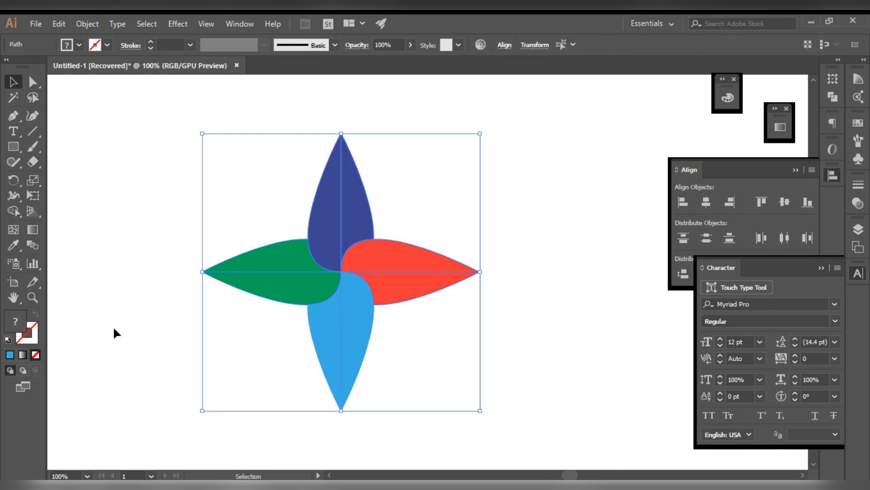
click(14, 211)
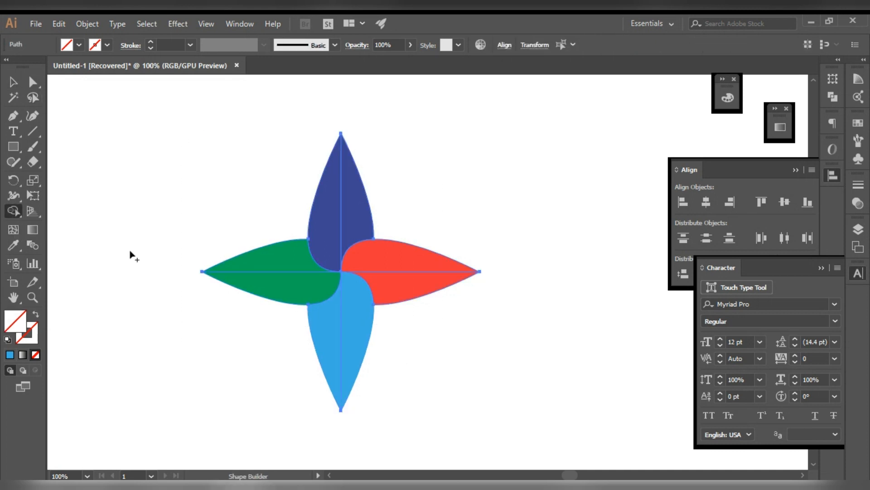
alt+click(354, 347)
alt+click(379, 262)
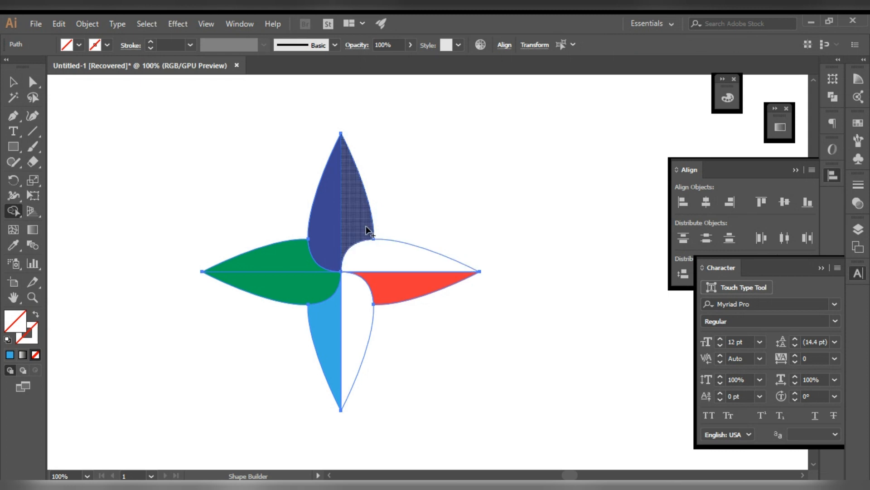
alt+click(317, 217)
alt+click(287, 293)
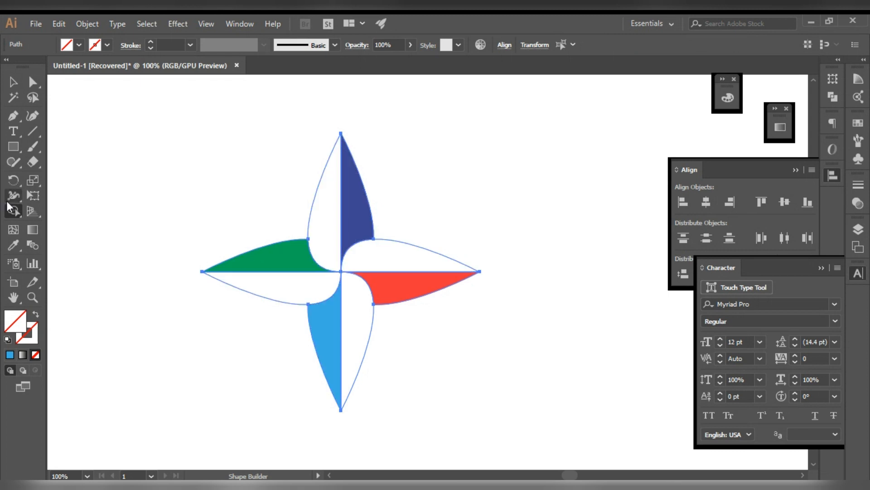
click(7, 84)
click(213, 202)
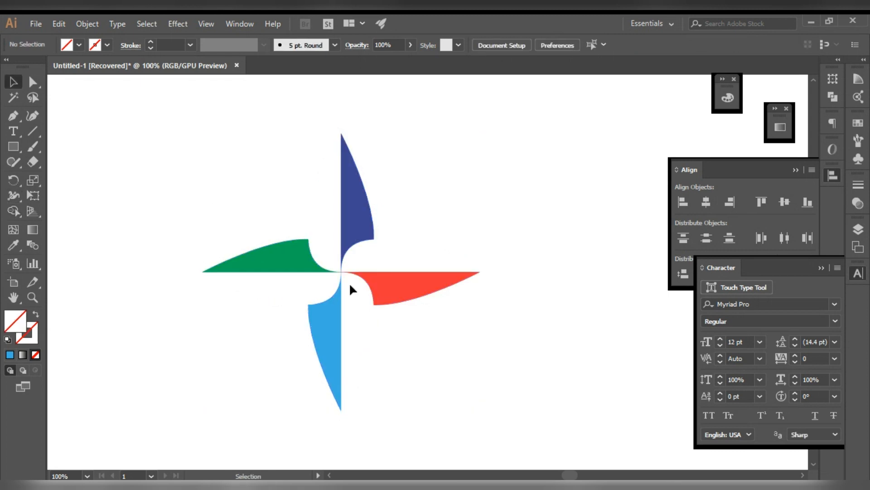
scroll(357, 286, up, 4)
scroll(357, 286, down, 3)
scroll(356, 284, down, 2)
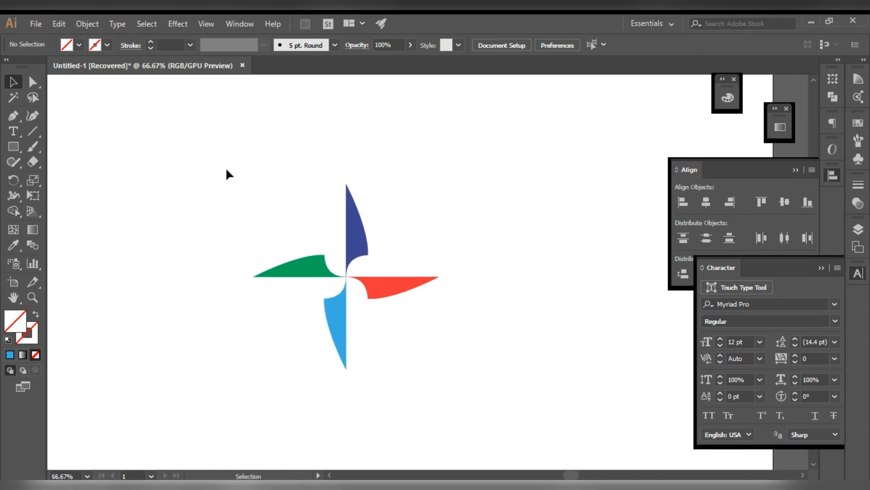
Step: Fill the empty left half of the top petal with the dark blue sampled from its right half
click(327, 188)
click(13, 245)
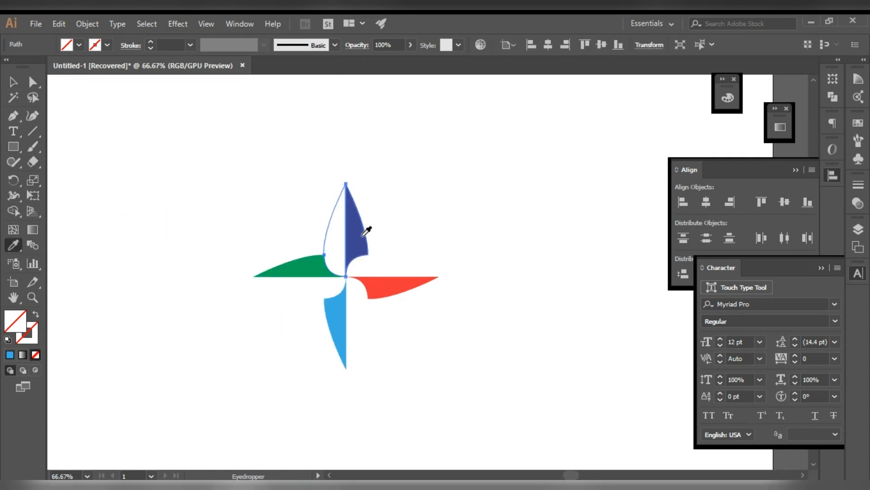
click(363, 228)
click(13, 81)
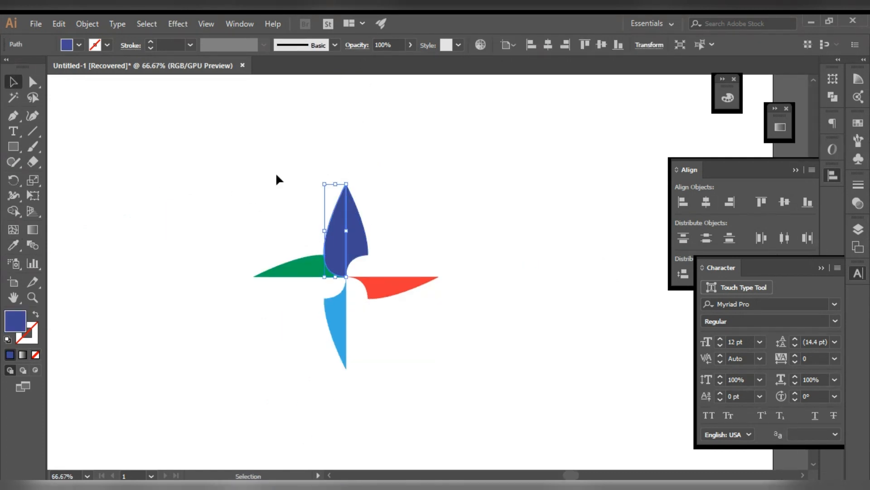
Step: Give both halves of the left petal the green sampled from its upper half
drag(204, 232, 277, 336)
key(i)
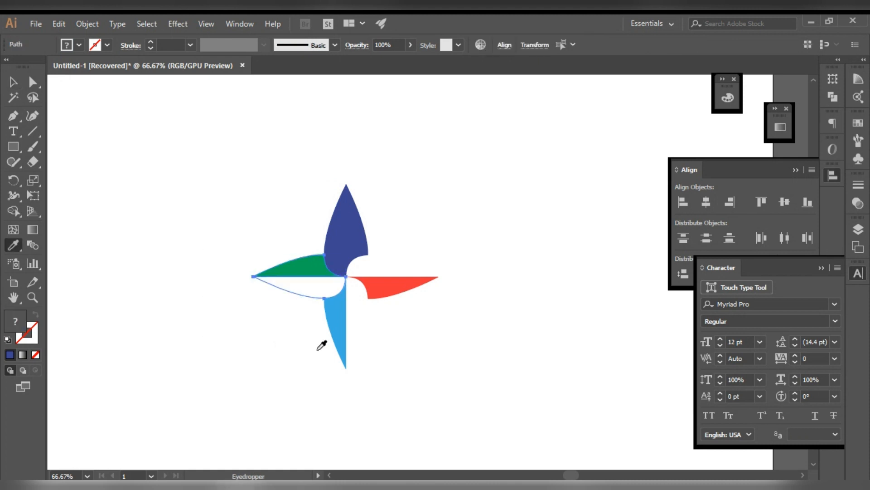
click(306, 266)
click(12, 82)
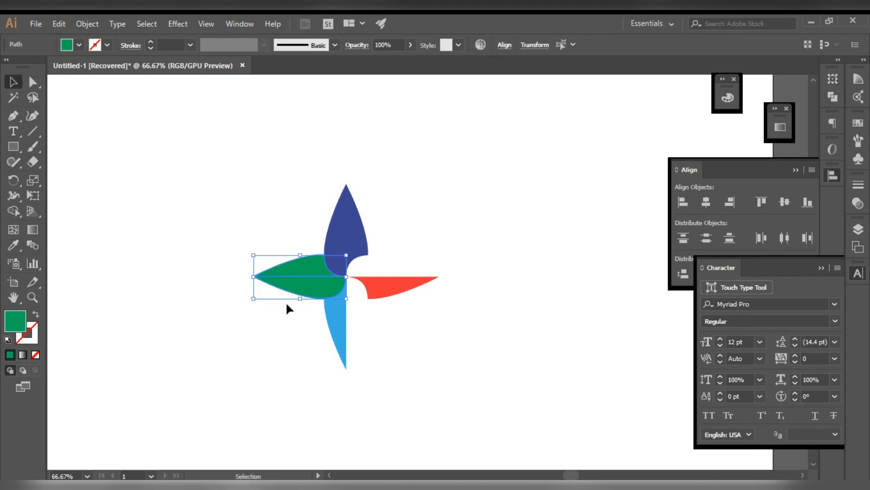
Step: Give both halves of the bottom petal the light blue sampled from its left half
drag(271, 343, 429, 372)
key(i)
click(339, 324)
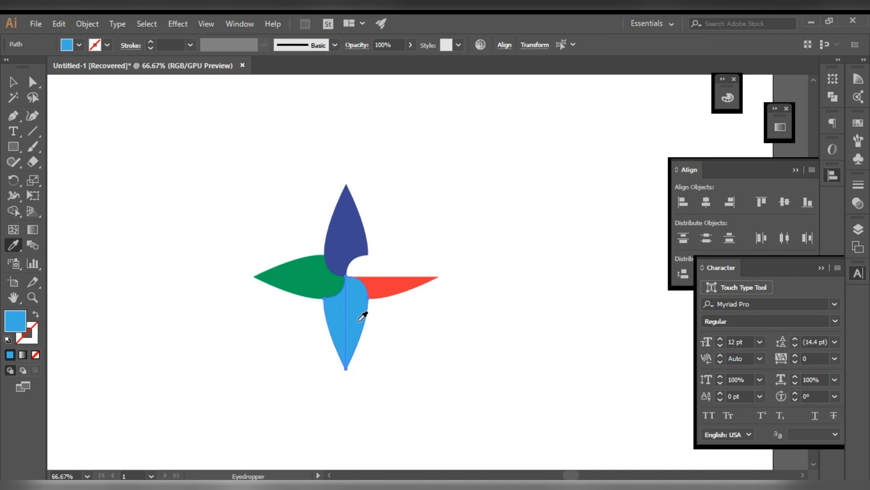
click(11, 82)
Step: Give both halves of the right petal the red sampled from its lower half
drag(408, 204, 435, 315)
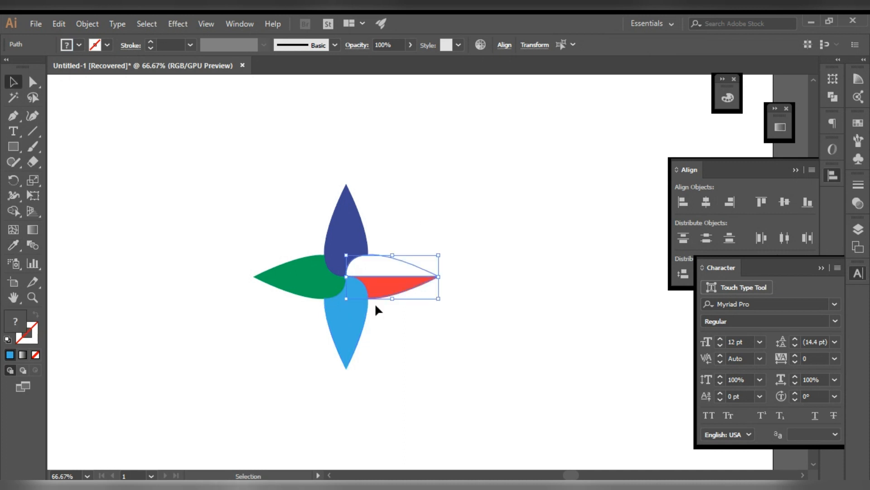
key(i)
click(392, 288)
click(13, 82)
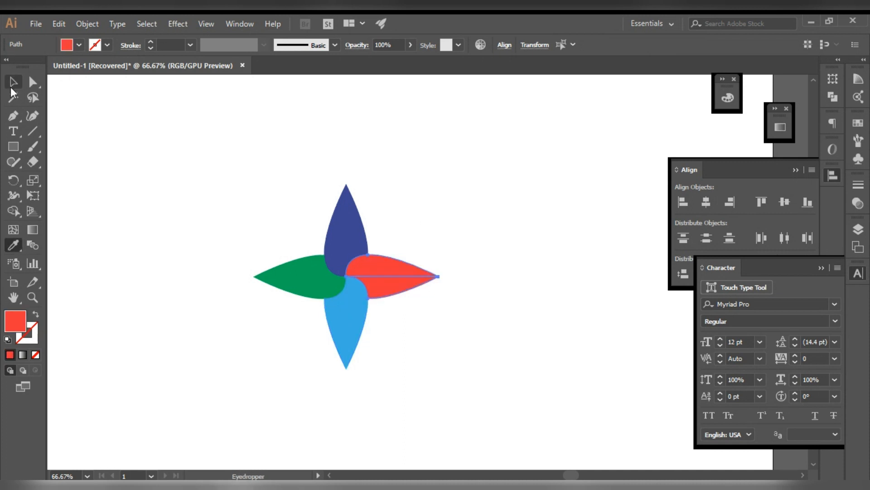
click(184, 196)
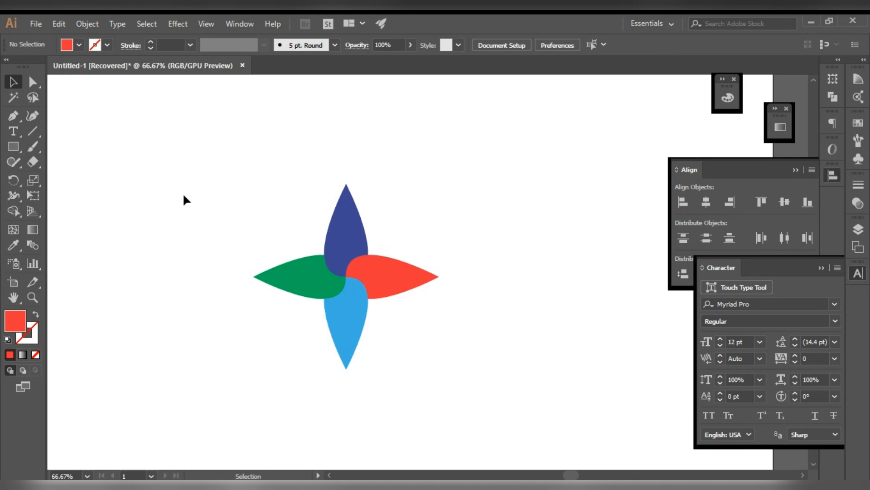
Step: Recolour the top petal's left half to RGB 41, 93, 147
click(728, 98)
click(334, 246)
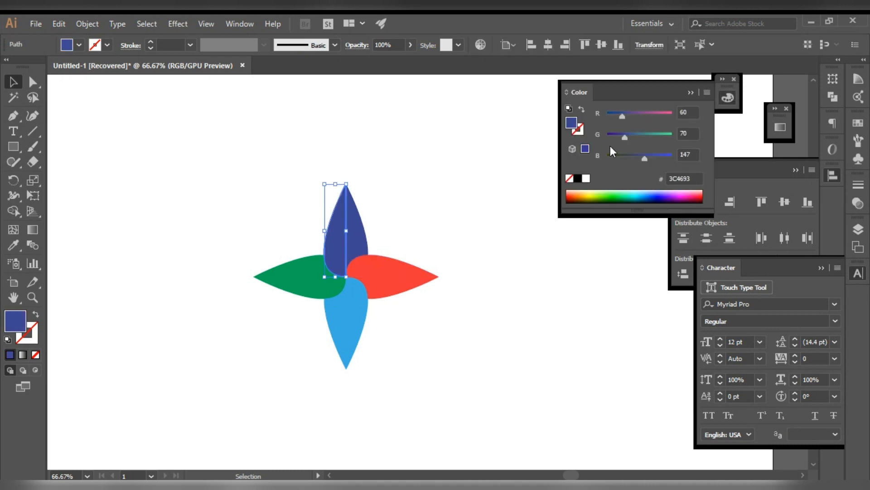
drag(624, 113, 629, 137)
click(437, 186)
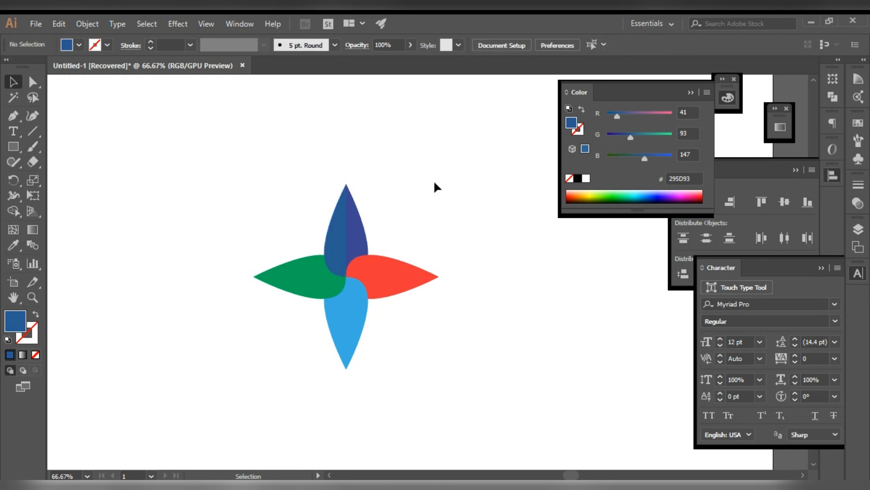
Step: Darken the right petal's upper half by setting its red value to 201
click(383, 272)
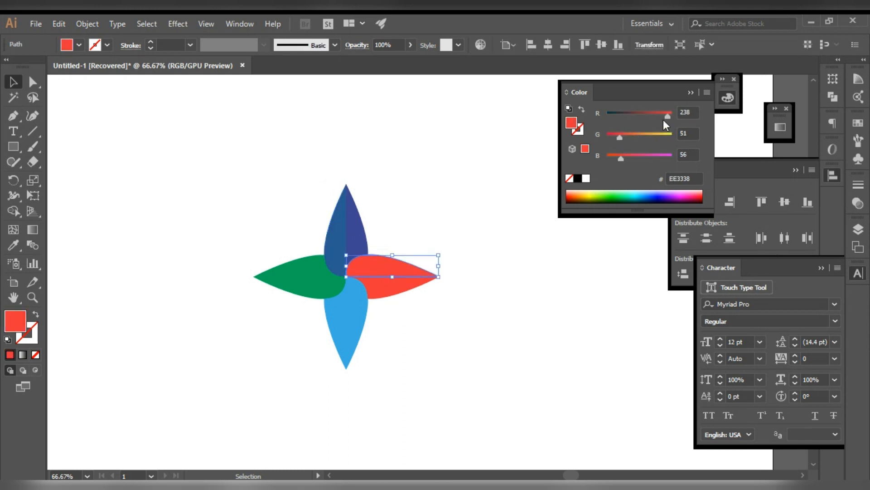
drag(667, 115, 657, 113)
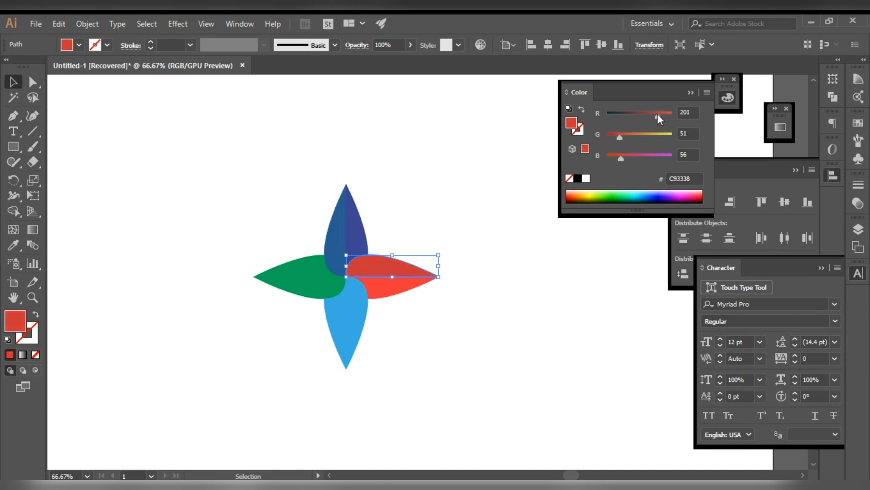
click(398, 156)
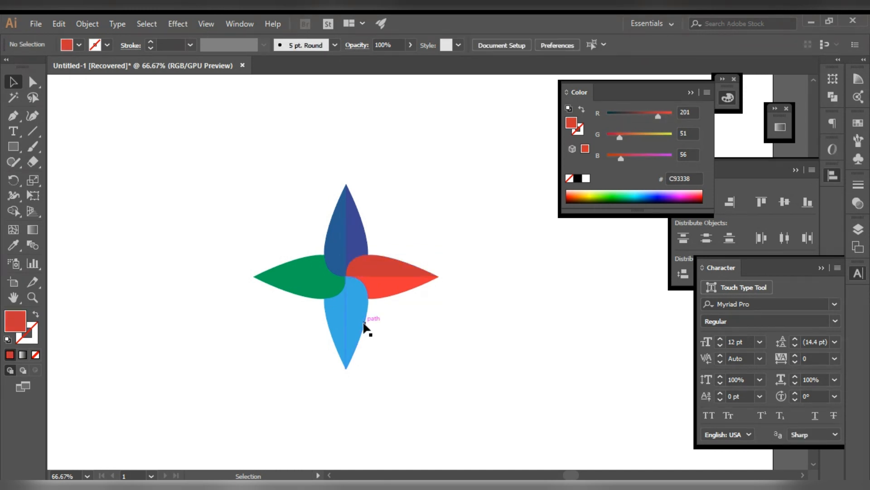
Step: Shade the bottom petal's right half by setting its green value to 135
click(361, 325)
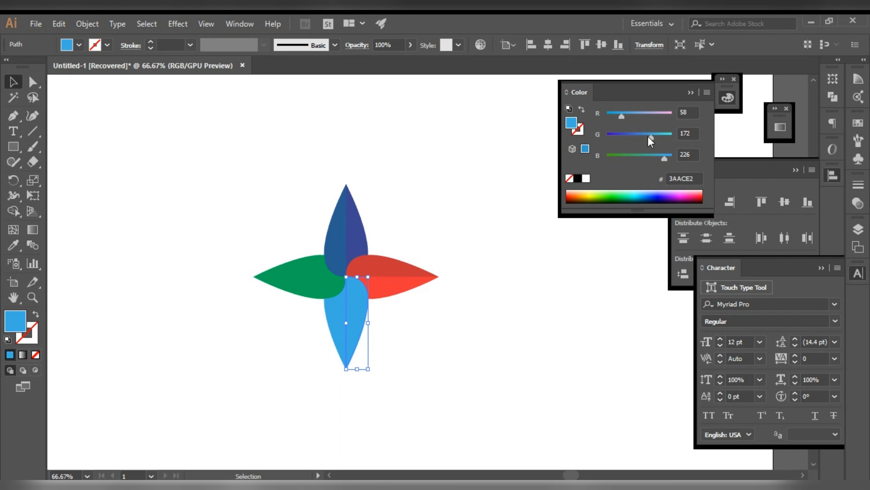
drag(649, 137, 640, 137)
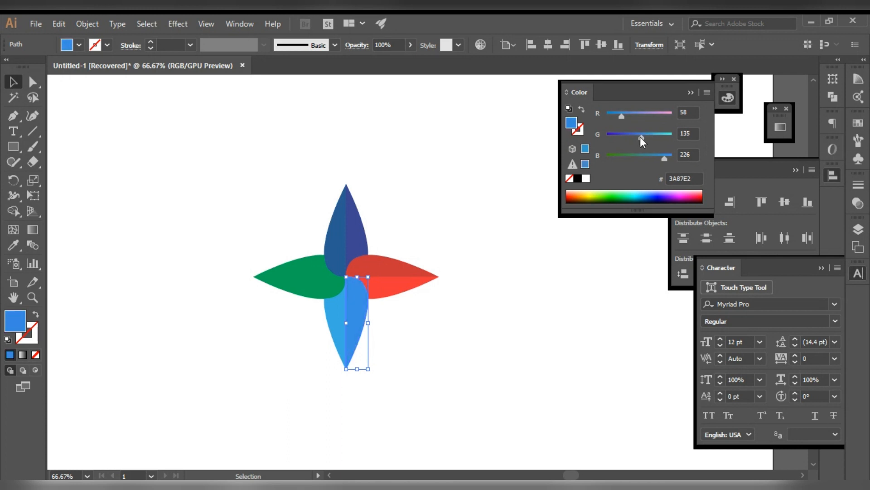
click(499, 222)
Step: Darken the left petal's lower half by setting its green value to 141
click(314, 291)
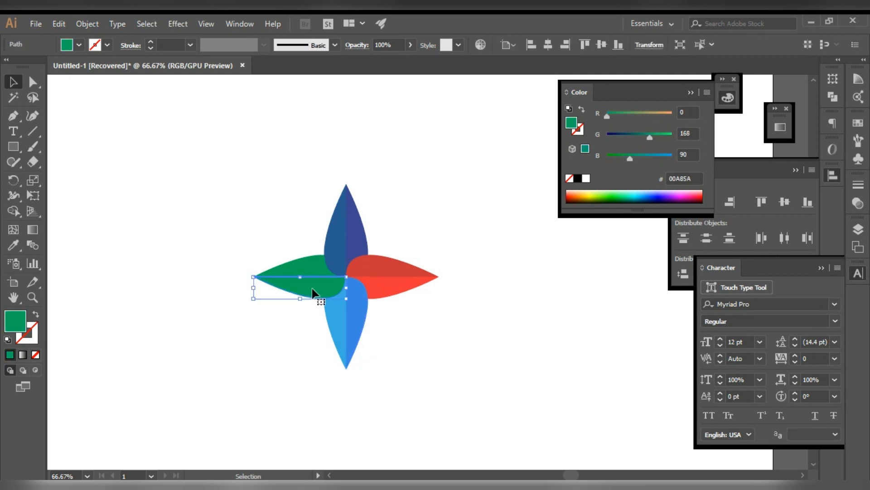
drag(654, 134, 644, 136)
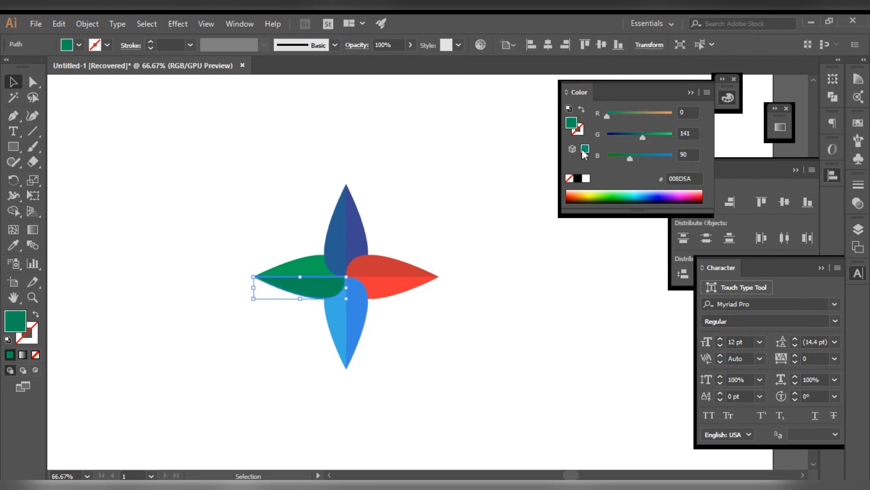
click(185, 167)
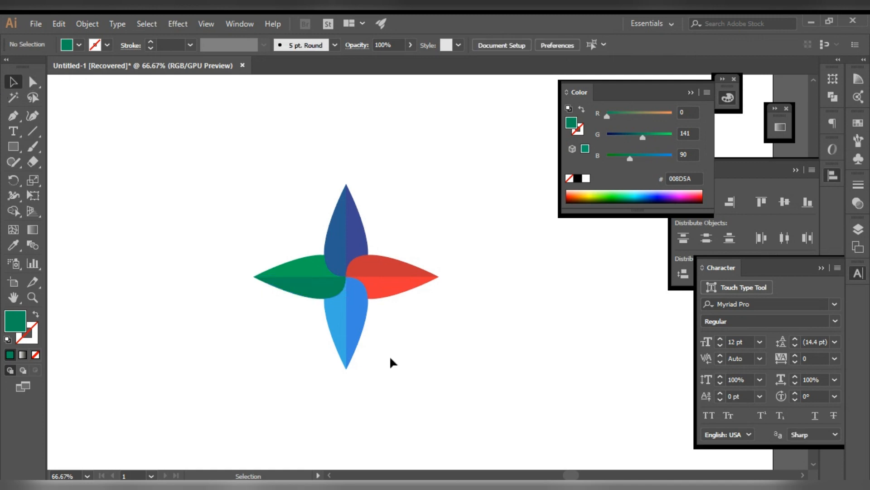
Step: Draw a small circle centred on the point where the four petals meet, overlapping their inner ends
scroll(375, 303, up, 3)
scroll(374, 297, down, 2)
scroll(273, 269, up, 3)
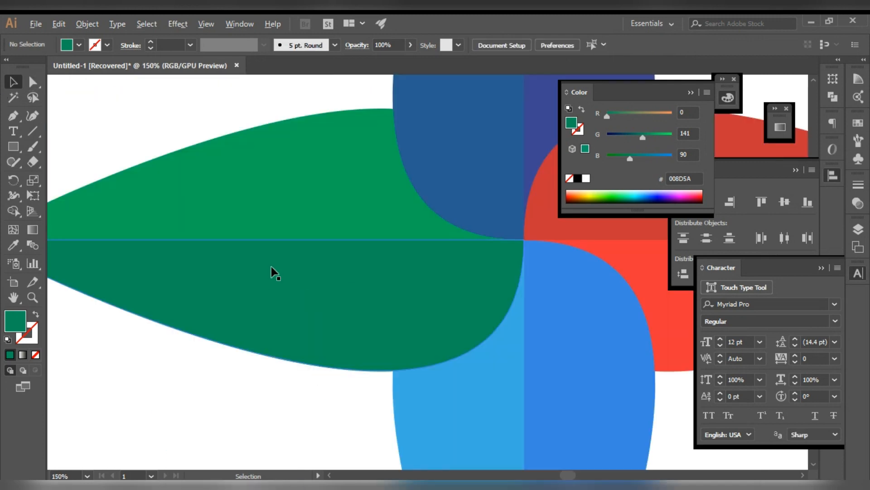
scroll(347, 297, down, 2)
scroll(343, 301, up, 1)
scroll(272, 278, down, 2)
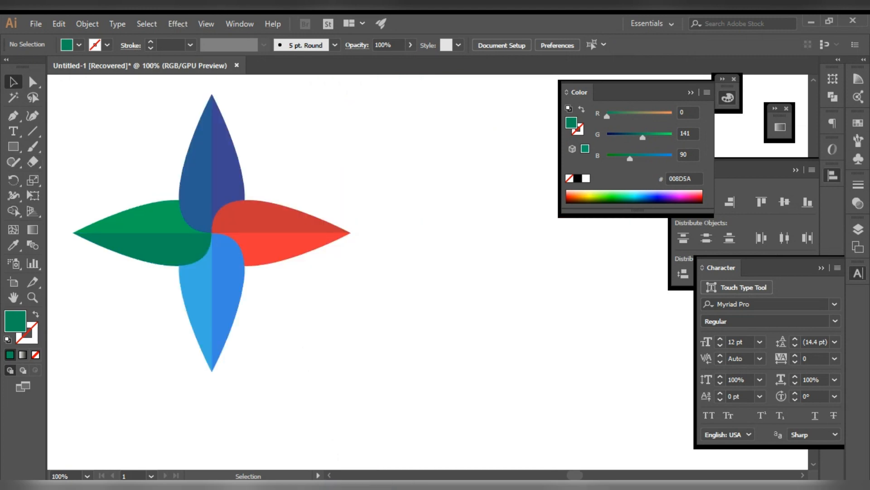
key(l)
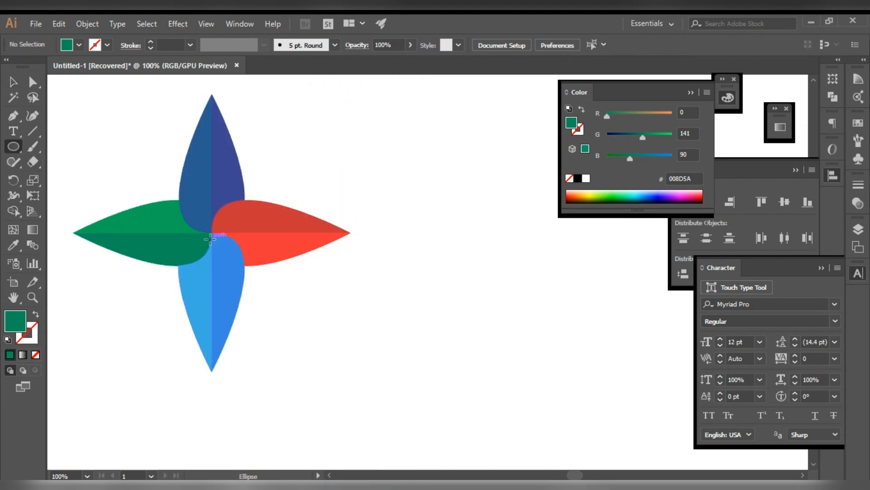
drag(211, 233, 223, 243)
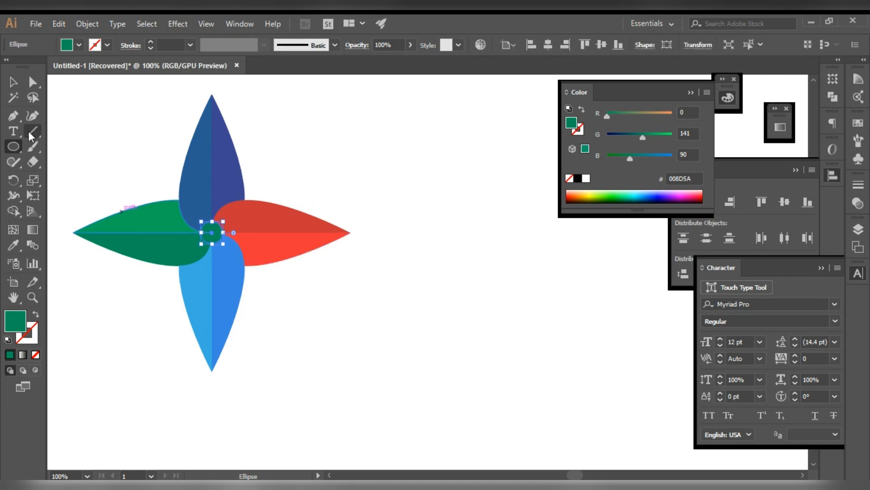
click(13, 81)
click(126, 162)
Step: With Shape Builder, remove all regions inside the small centre circle to cut a round hole through the petals
drag(120, 155, 160, 191)
drag(132, 136, 308, 326)
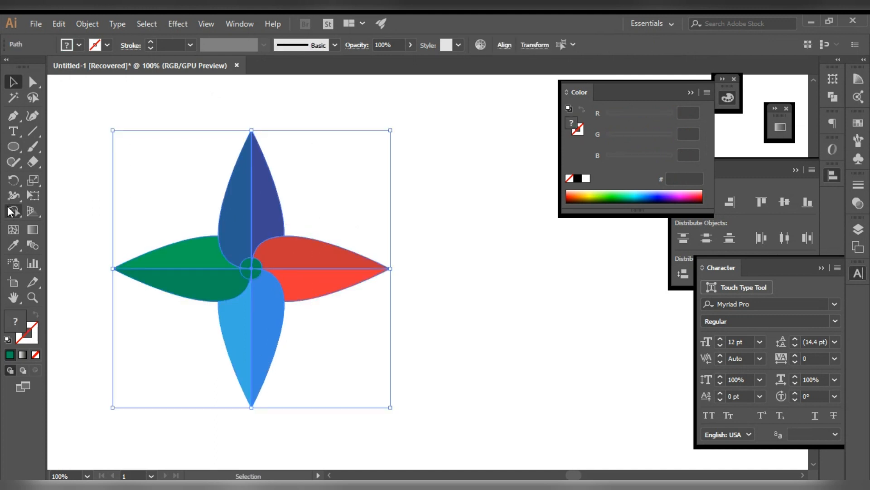
click(14, 210)
scroll(222, 266, up, 2)
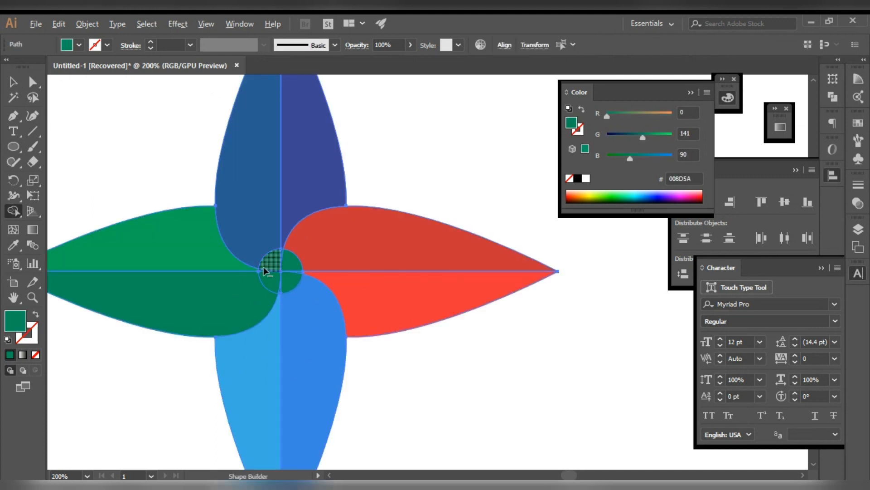
alt+click(282, 272)
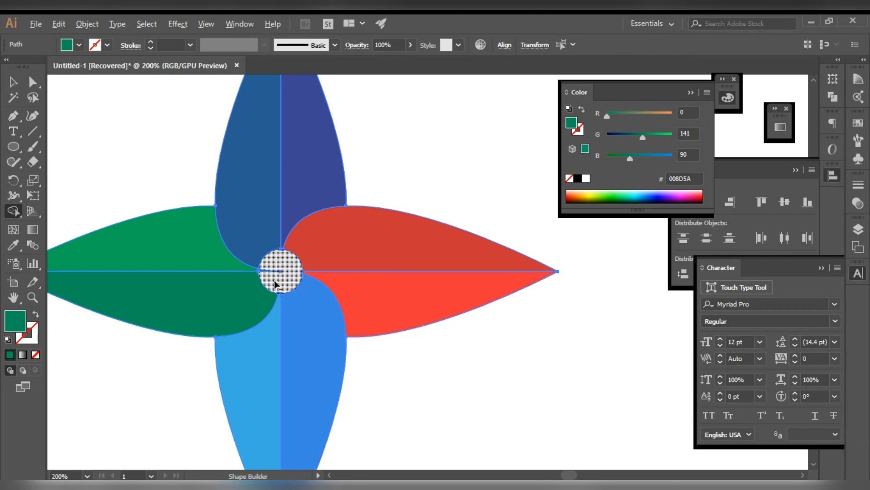
click(13, 81)
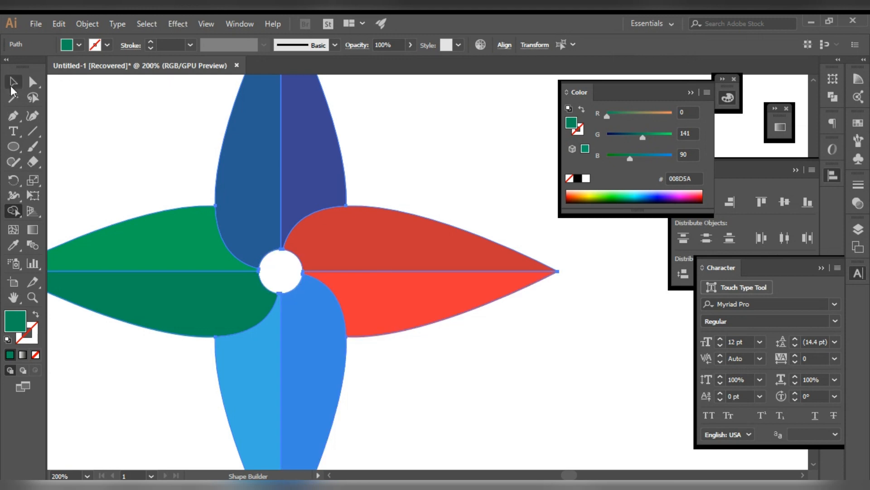
click(71, 117)
Step: Examine the pinwheel as a whole on the artboard and the round cutout at its centre up close
scroll(380, 376, down, 3)
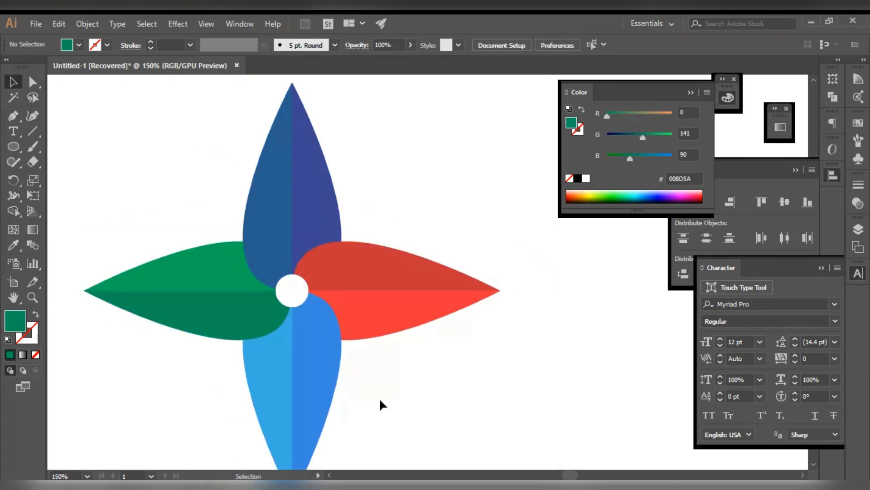
scroll(383, 381, down, 2)
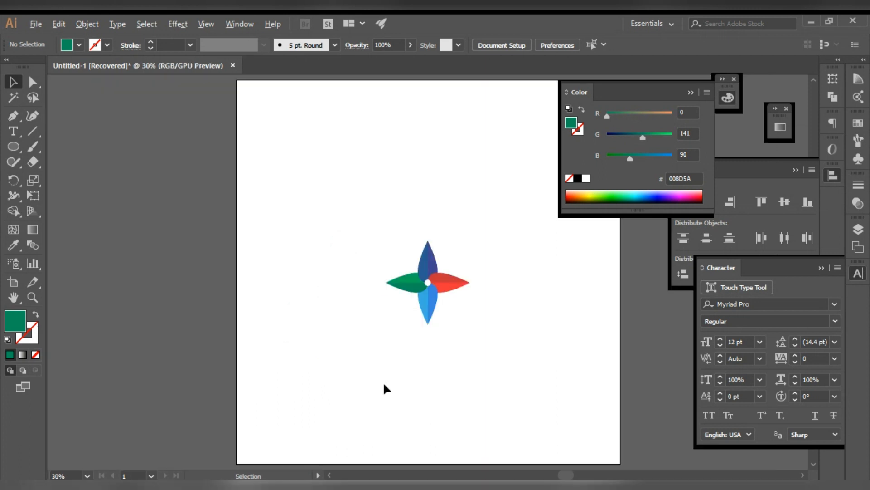
scroll(464, 311, up, 3)
drag(342, 316, 441, 308)
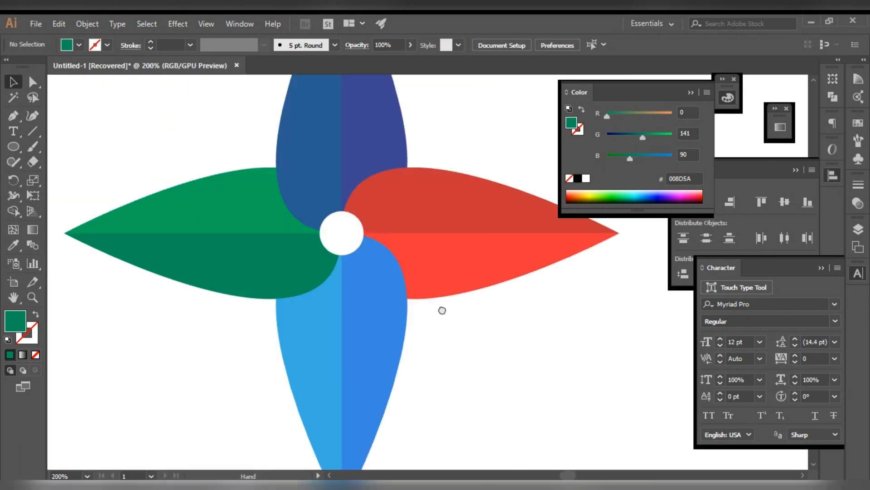
scroll(370, 321, down, 1)
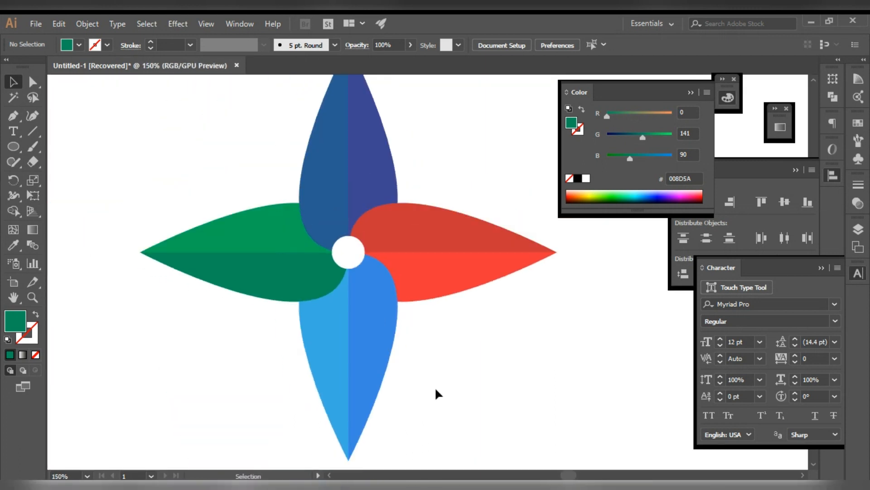
scroll(435, 387, down, 1)
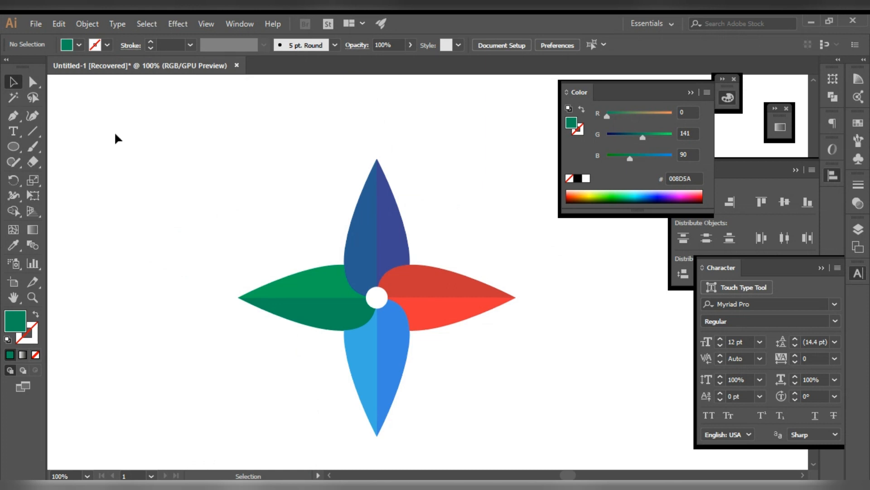
drag(211, 203, 151, 182)
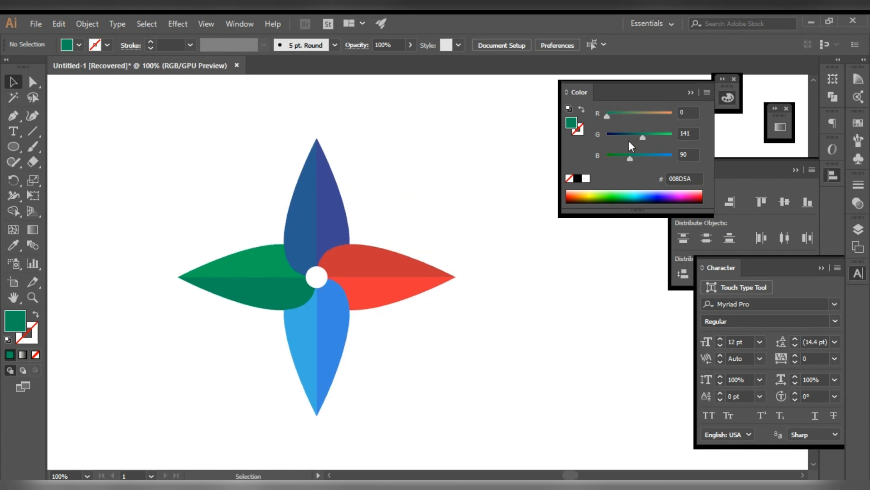